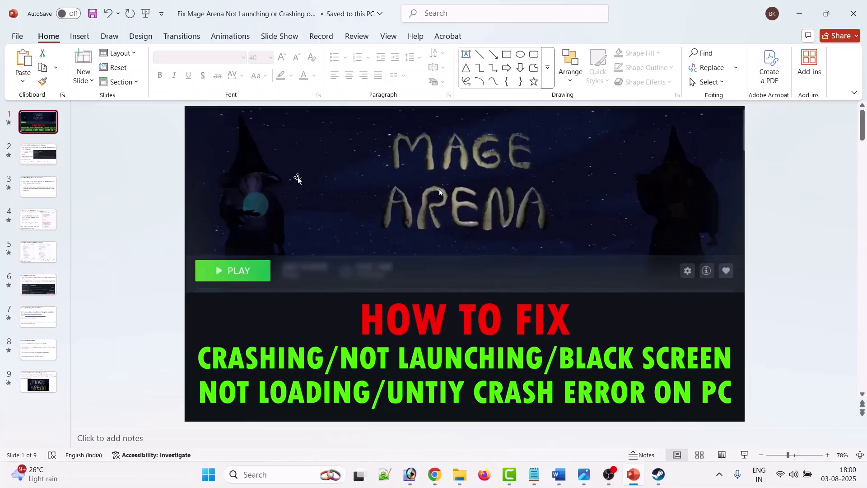
- Show the Fix 1 slide on -dx11/-dx12 launch options, then bring up the Steam Library
click(51, 157)
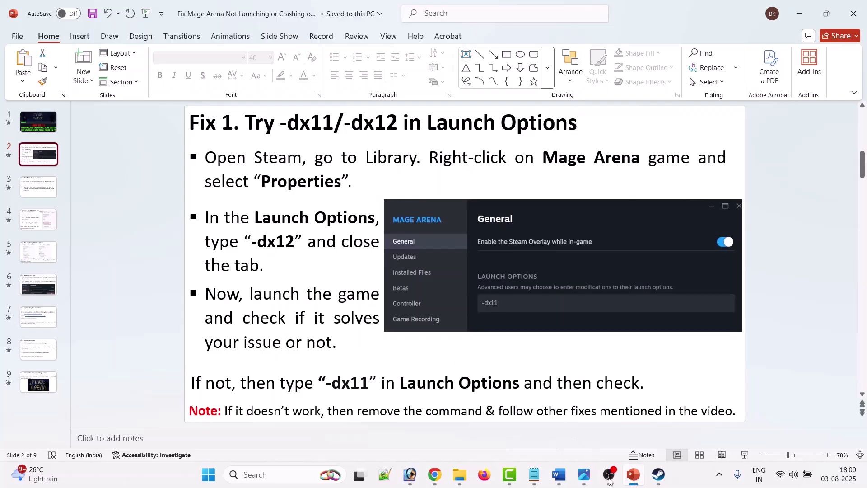
click(657, 474)
mouse_move(105, 28)
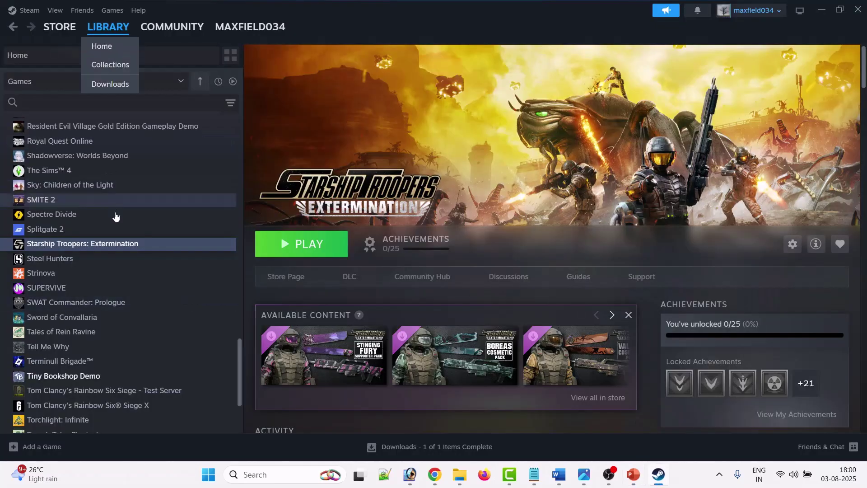
- Enter a DirectX launch option for Starship Troopers: Extermination in its Properties, then close them
right_click(142, 246)
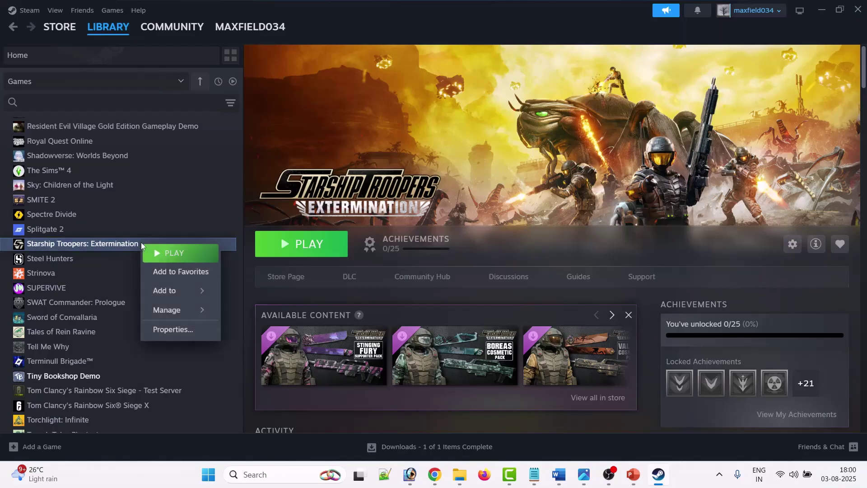
click(168, 328)
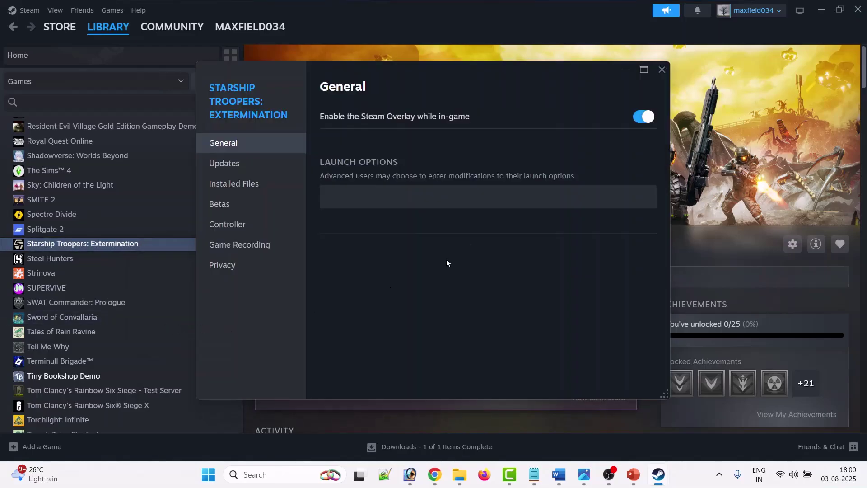
click(381, 199)
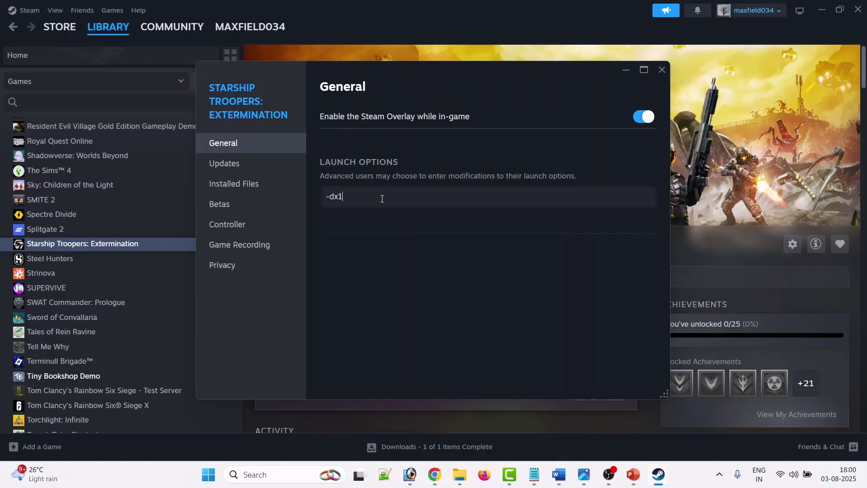
click(662, 69)
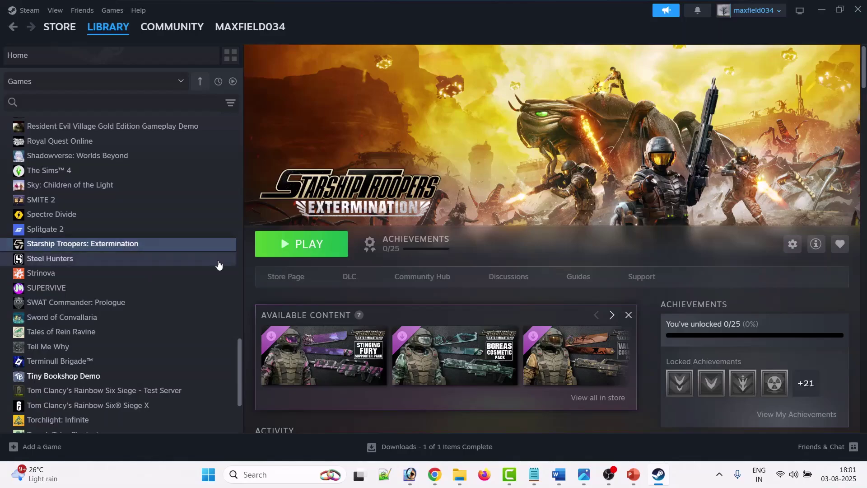
- Change Starship Troopers: Extermination's launch option to -dx12 and close Properties
right_click(150, 250)
click(147, 250)
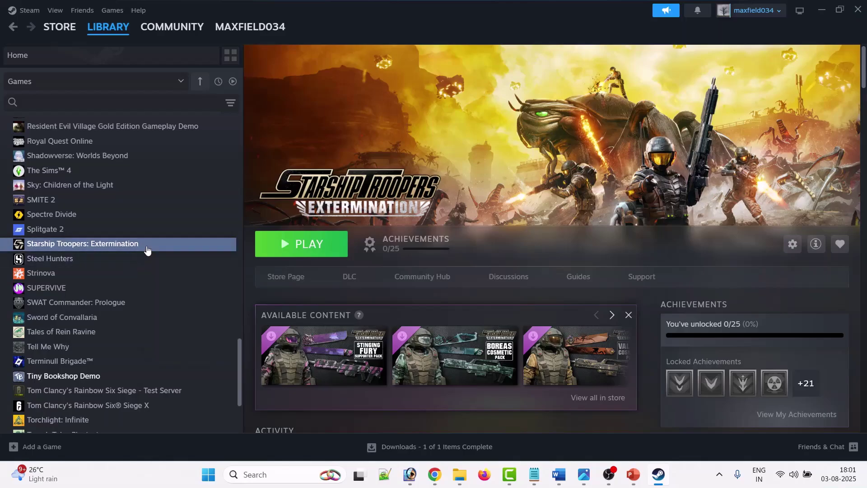
right_click(150, 247)
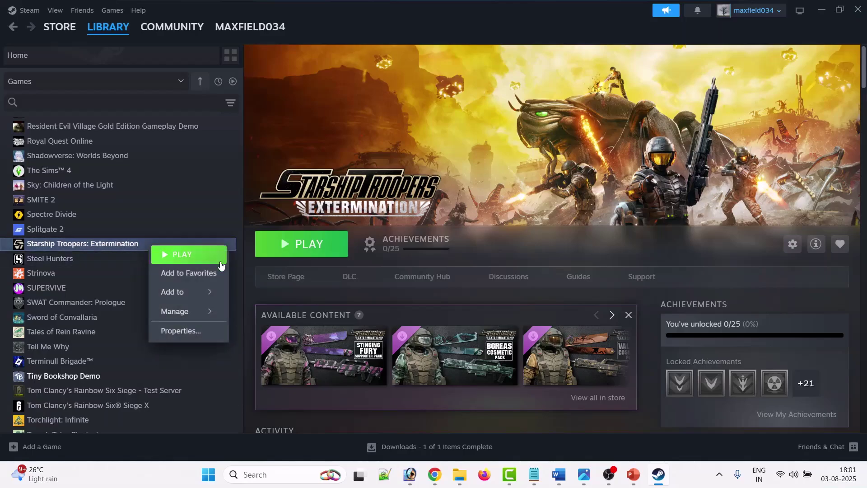
click(176, 331)
click(364, 198)
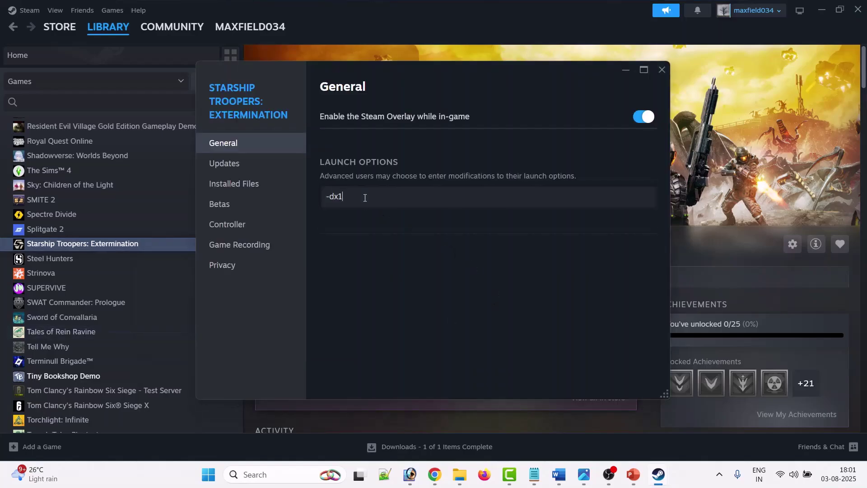
text(2)
click(382, 241)
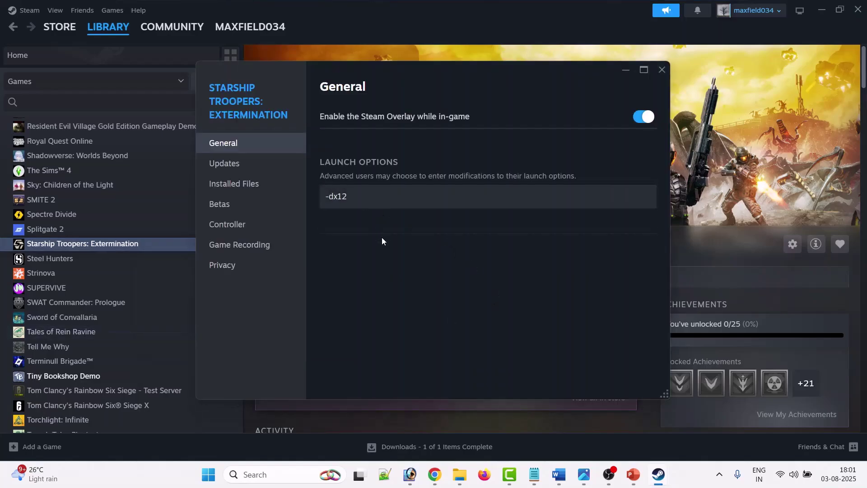
click(662, 70)
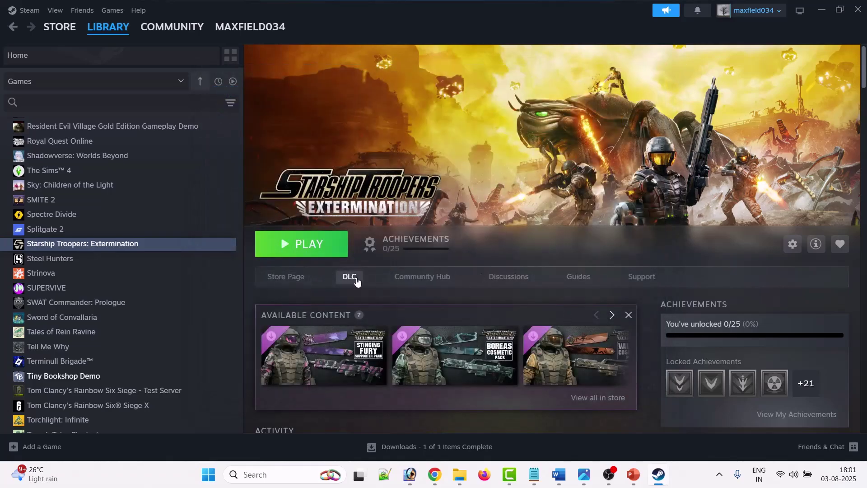
- Delete the -dx12 launch option, close Properties, and return to the PowerPoint slides
right_click(145, 247)
click(172, 334)
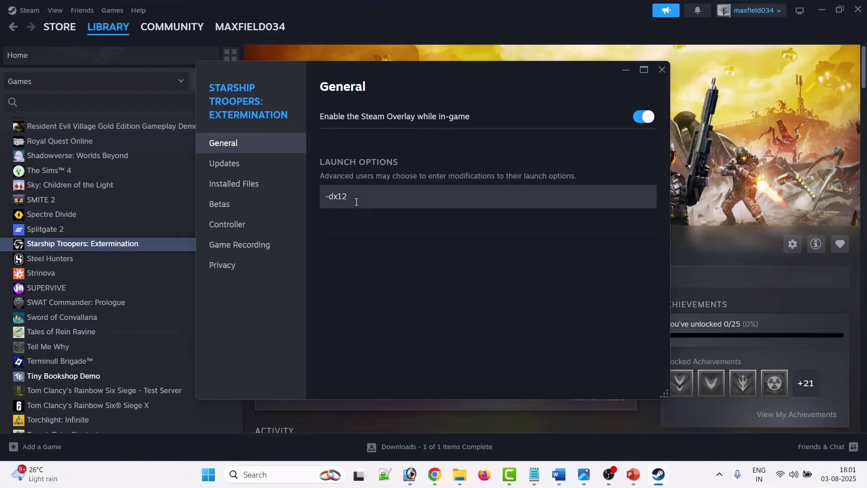
key(BackSpace)
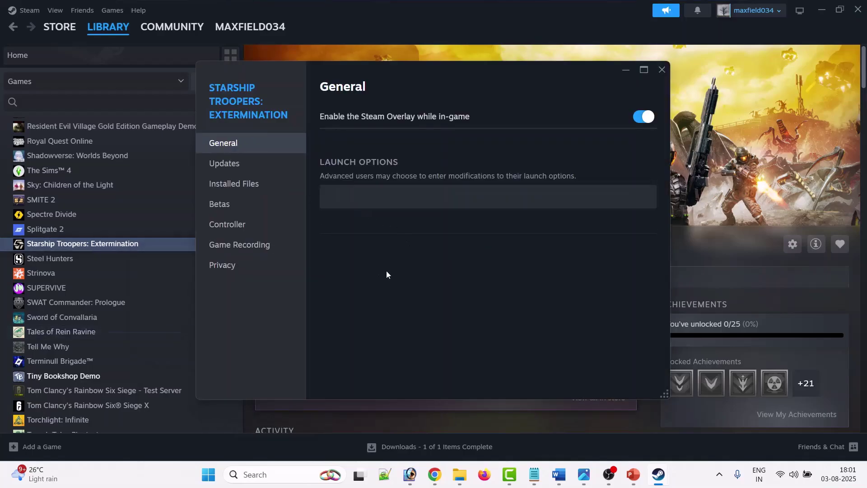
click(661, 70)
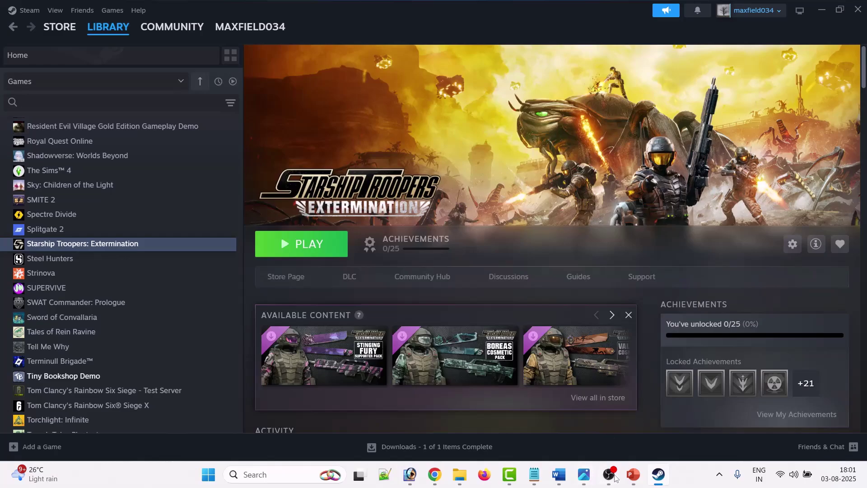
click(633, 474)
- Show the Fix 2 run-as-admin slide, then open the game's install folder via Steam's Manage > Browse local files
click(39, 187)
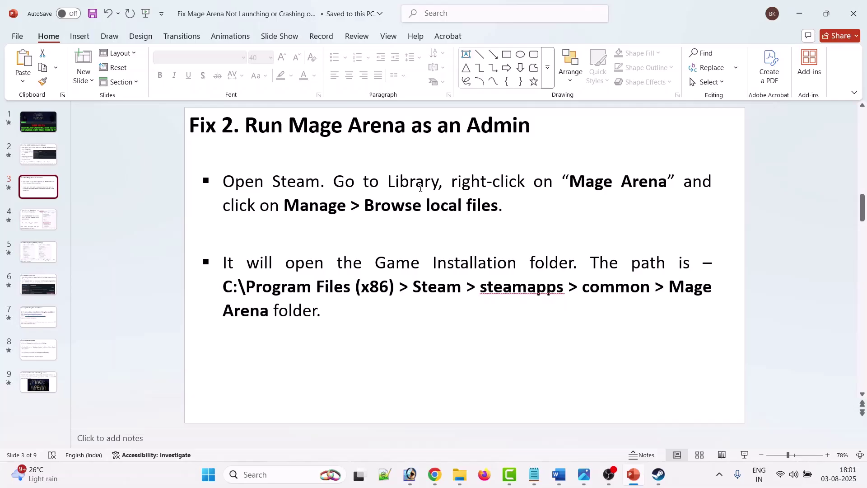
click(659, 475)
right_click(140, 246)
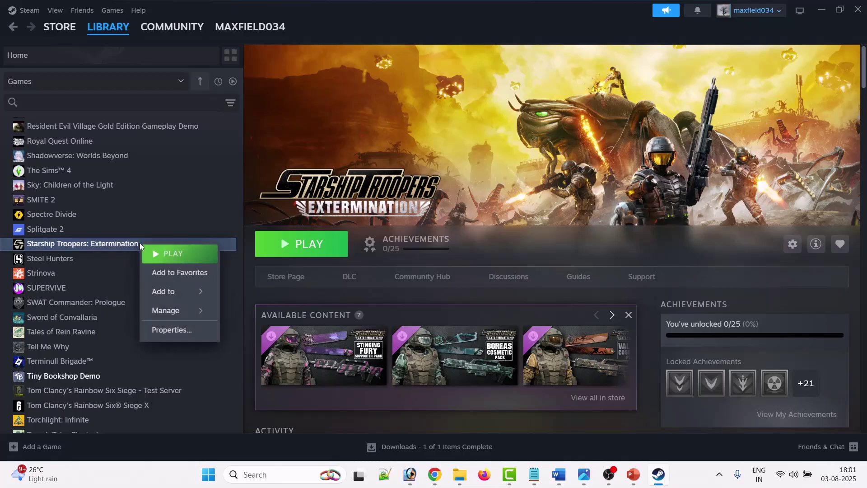
mouse_move(181, 311)
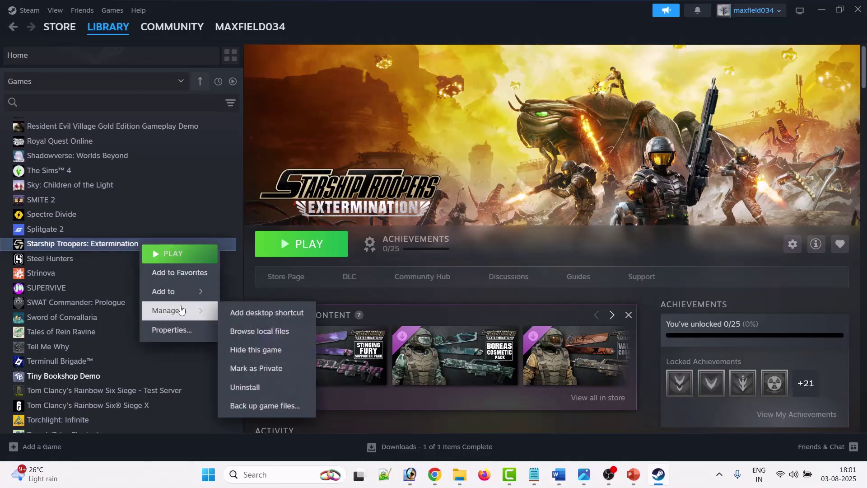
click(257, 332)
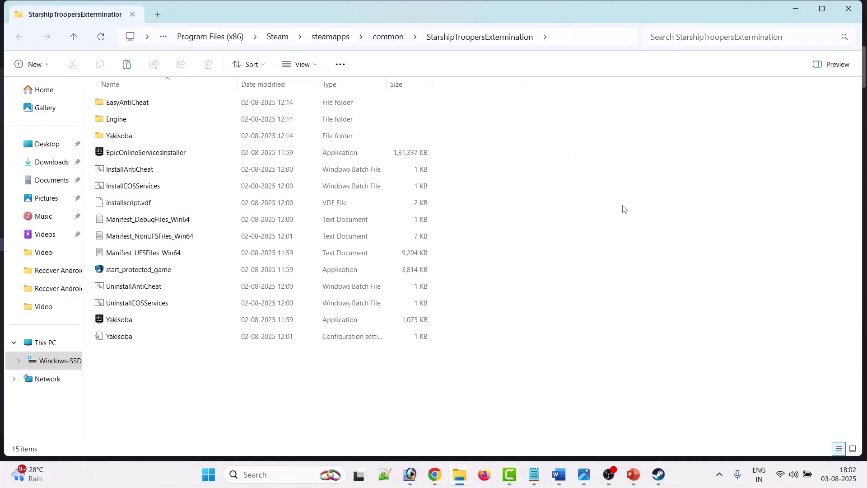
- Switch from the StarshipTroopersExtermination folder back to the PowerPoint deck
key(alt+Tab)
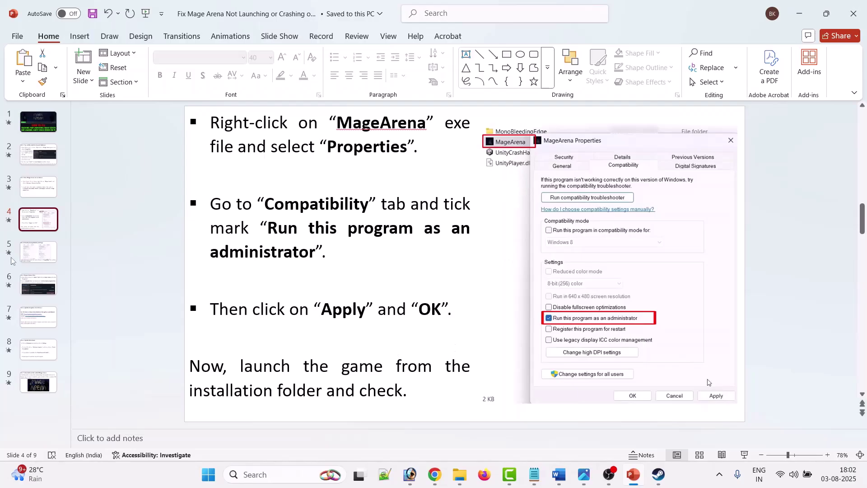
- Move through the compatibility slide to Fix 4, Repair Game Files, then switch to Steam
scroll(524, 188, down, 1)
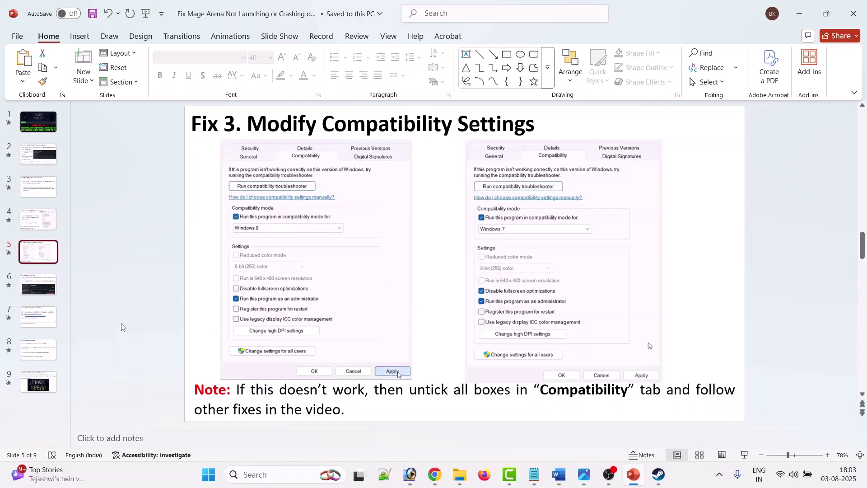
click(58, 302)
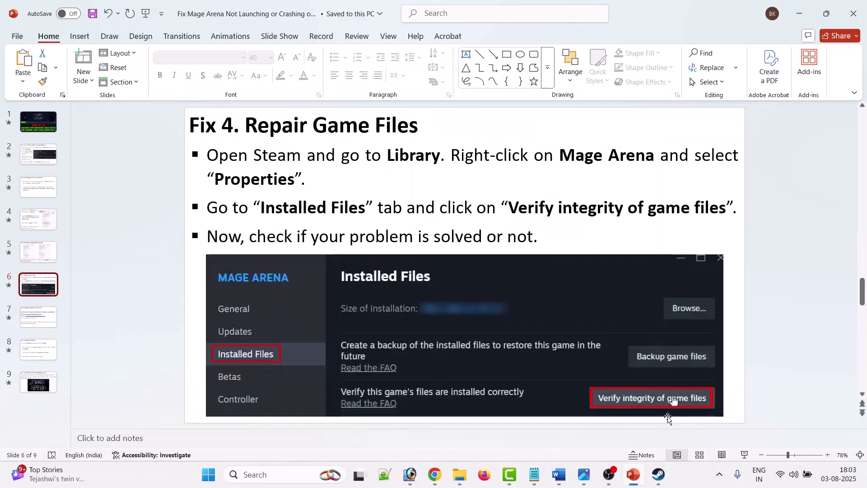
key(alt+Tab)
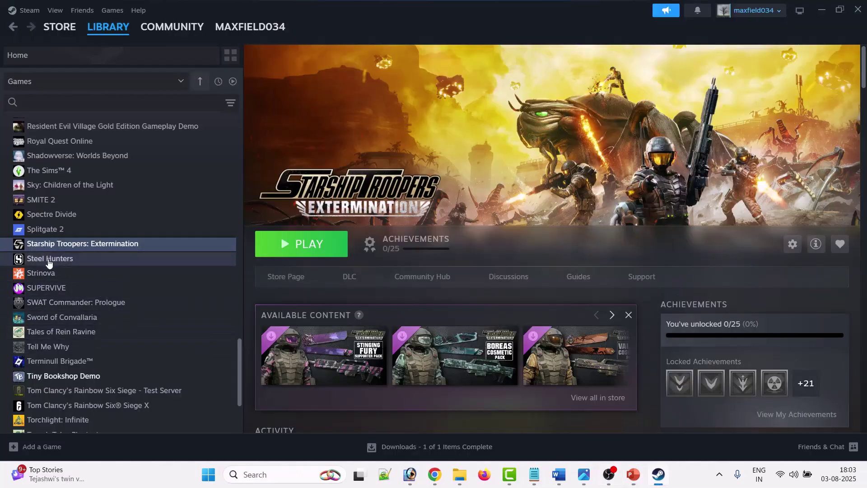
- Show the game's Installed Files page with 'Verify integrity of game files', then return to PowerPoint
right_click(143, 249)
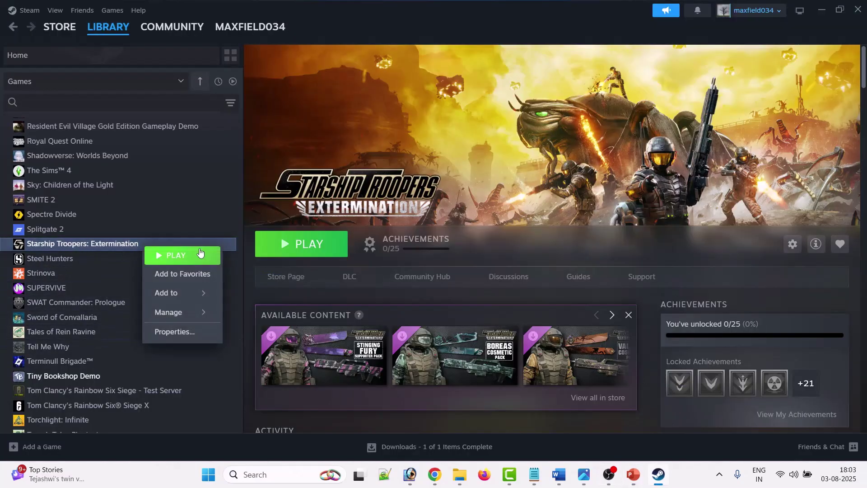
click(180, 335)
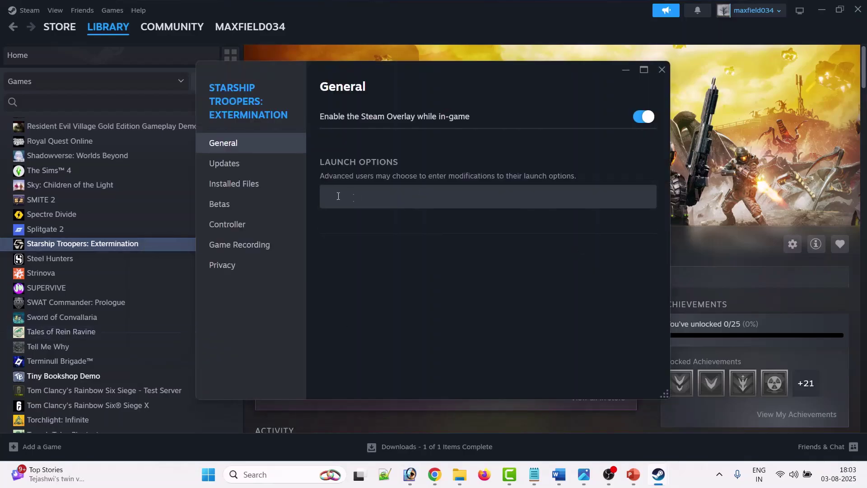
click(235, 188)
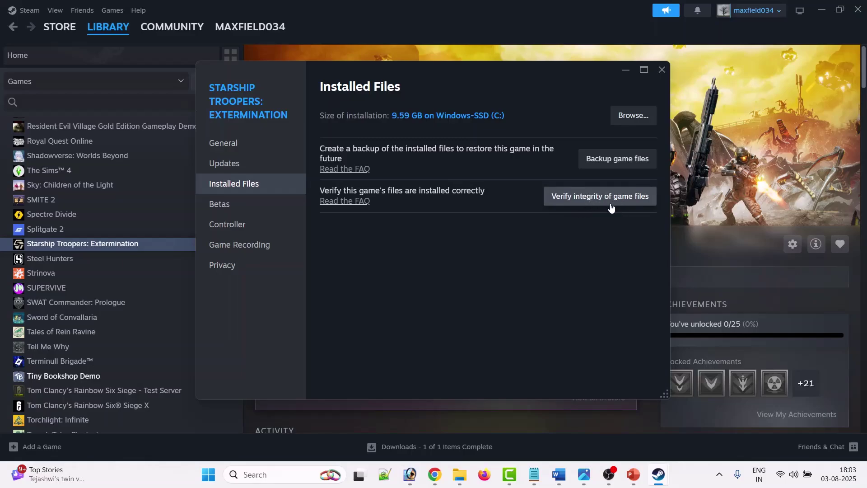
key(alt+Tab)
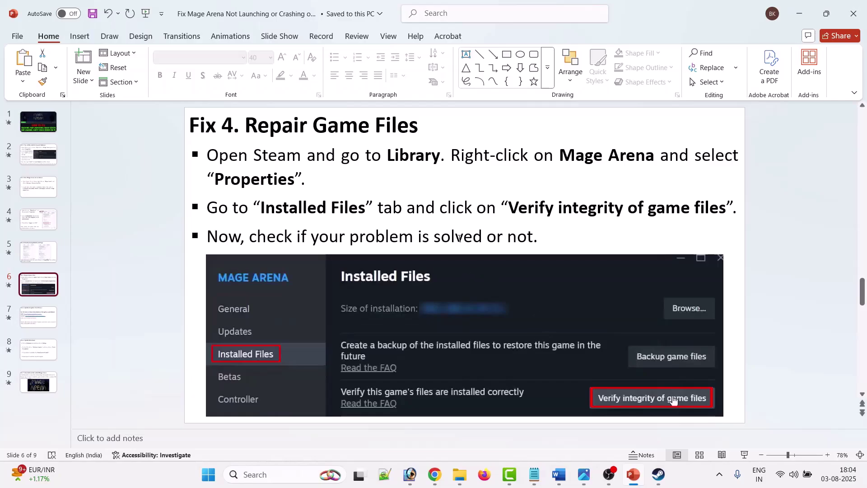
- Move to the Fix 5 graphics driver slide and briefly highlight the clean-installation heading
scroll(375, 172, down, 1)
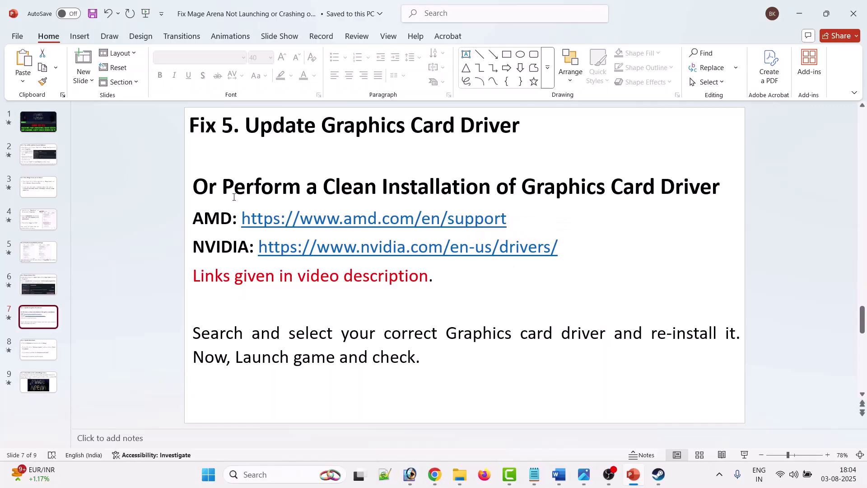
drag(228, 188, 701, 190)
click(545, 331)
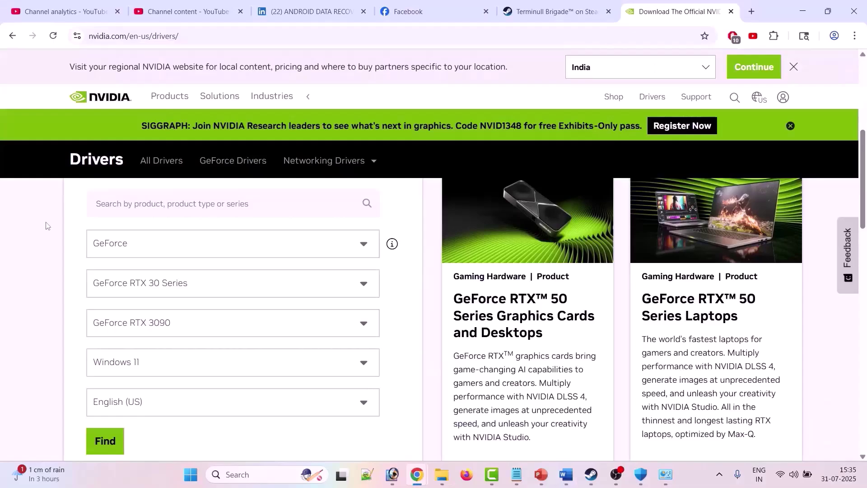
- Search NVIDIA drivers for GeForce, RTX 40 Series, RTX 4090 on Windows 11
scroll(39, 253, up, 2)
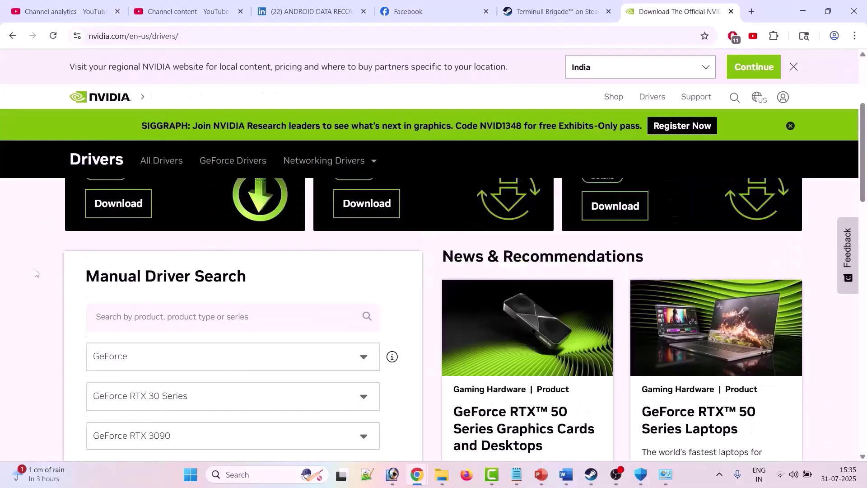
scroll(234, 276, down, 1)
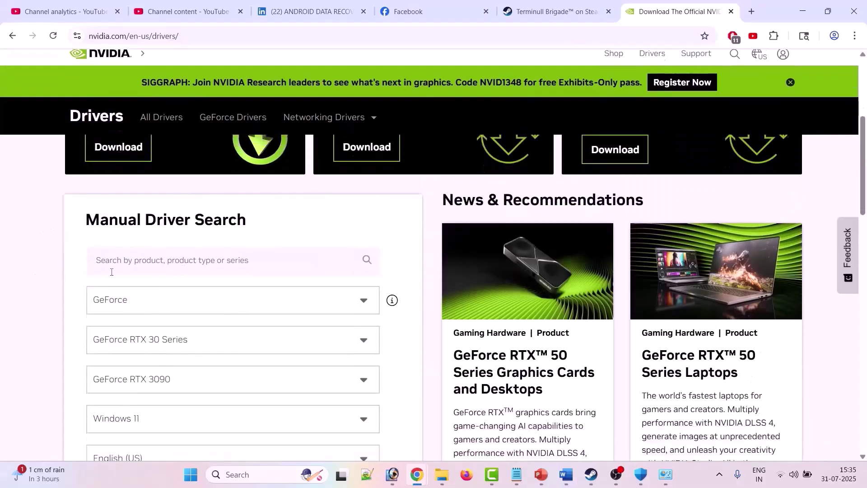
scroll(197, 265, down, 1)
click(209, 256)
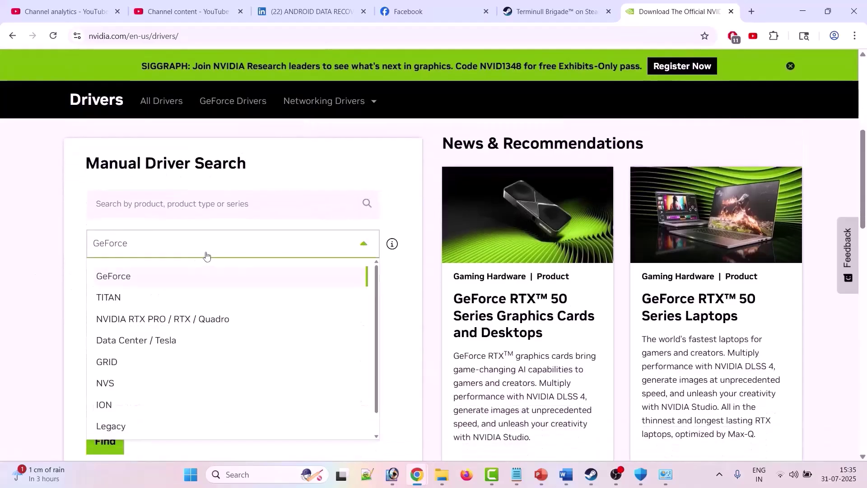
click(145, 281)
scroll(178, 190, down, 2)
click(190, 177)
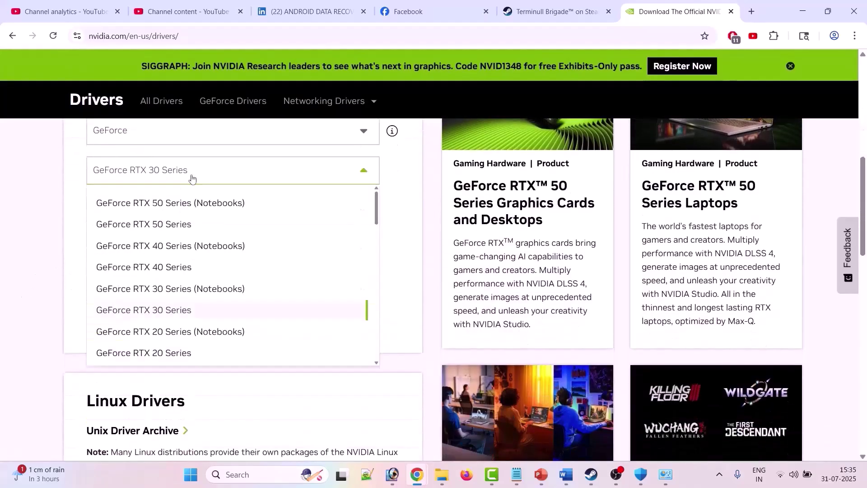
click(175, 267)
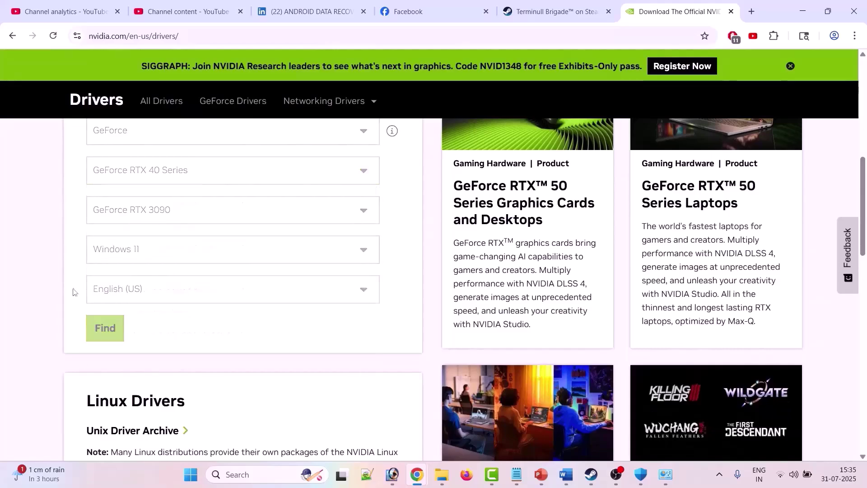
click(105, 326)
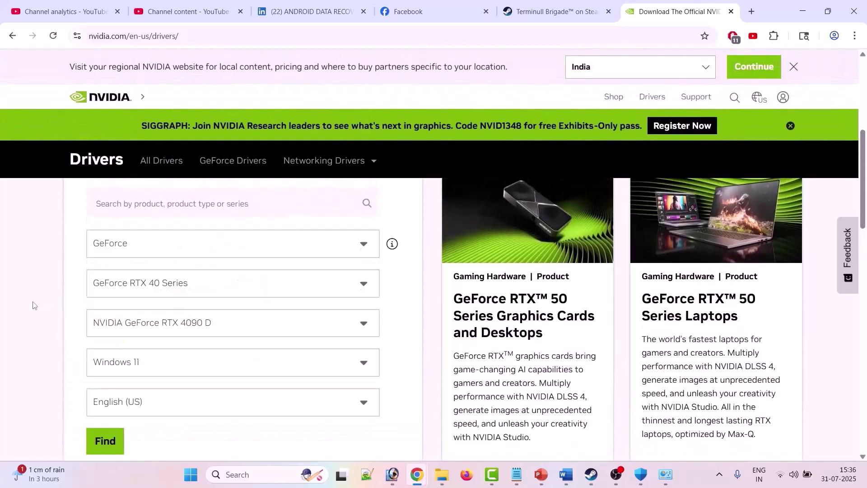
scroll(33, 305, down, 2)
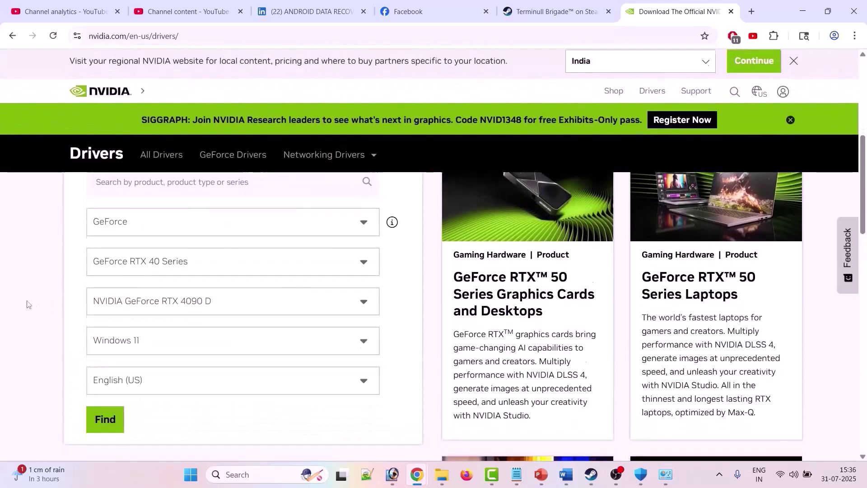
click(220, 271)
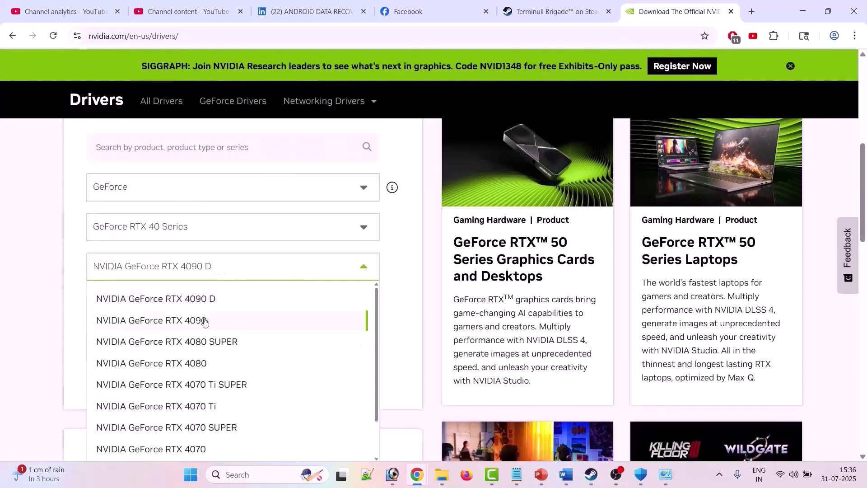
click(185, 321)
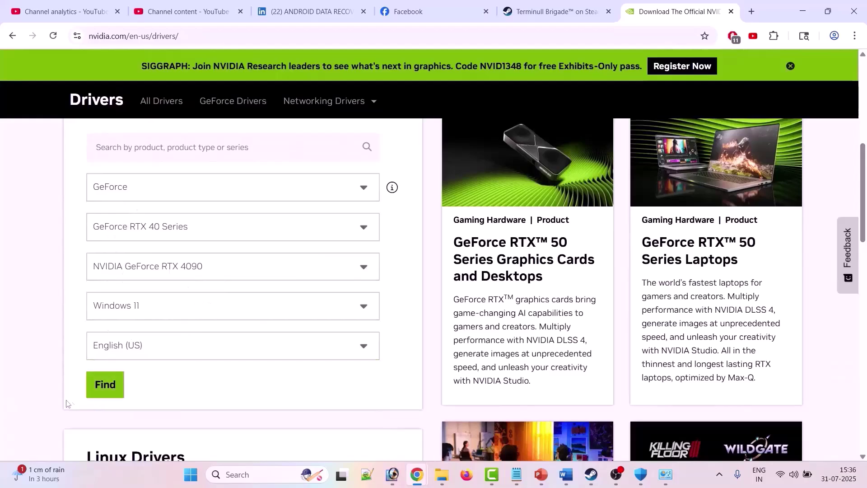
click(103, 388)
- Open the Game Ready driver's details and start downloading version 577.00
scroll(37, 288, down, 1)
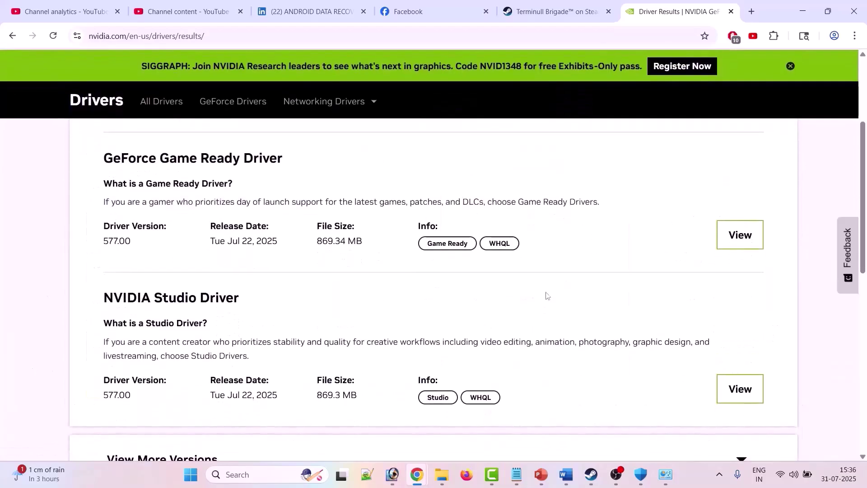
click(739, 235)
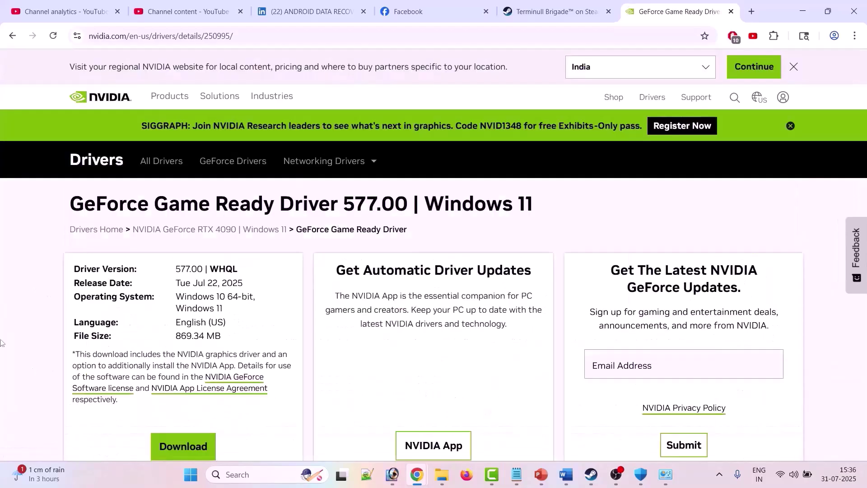
scroll(183, 273, down, 3)
click(182, 274)
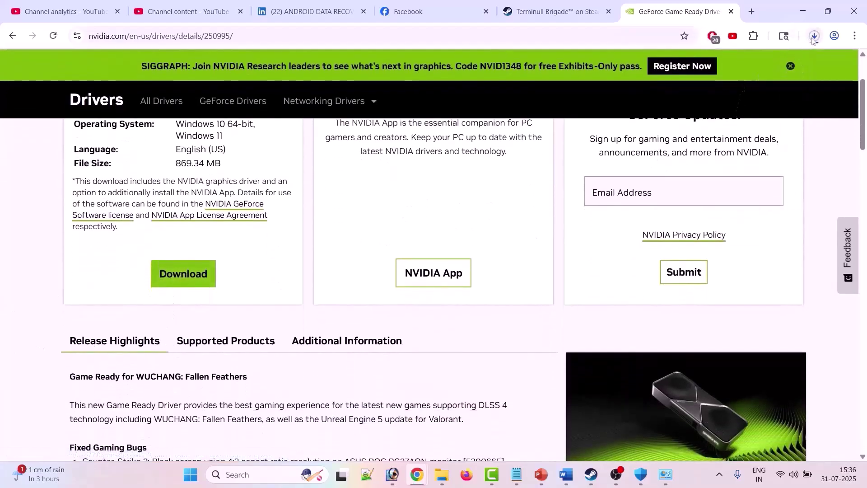
click(813, 37)
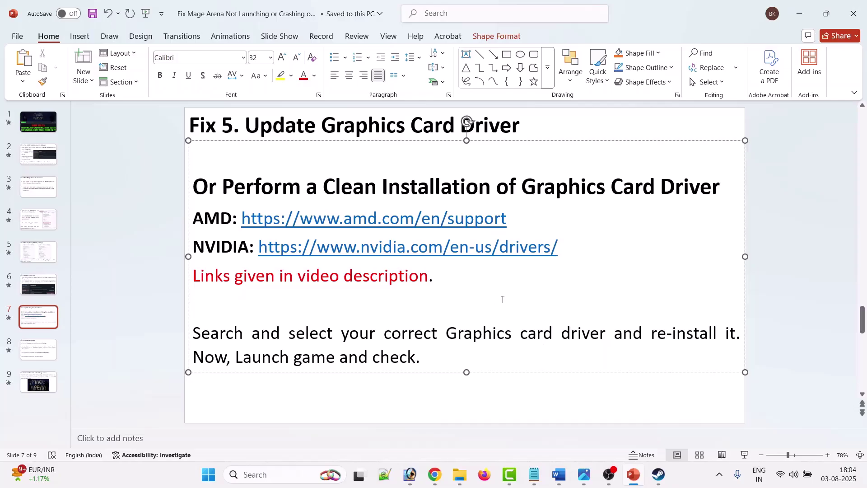
- Move to slide 8, Fix 6: Update Windows, and open the Windows Start menu
scroll(387, 200, down, 1)
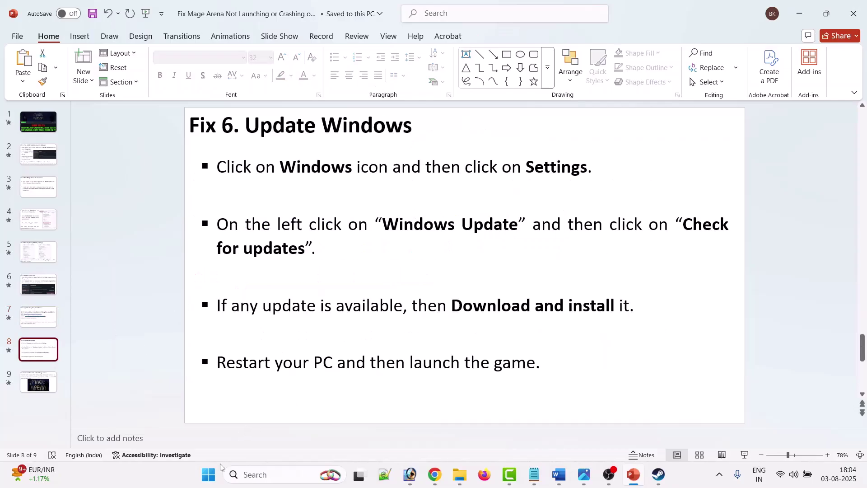
click(211, 474)
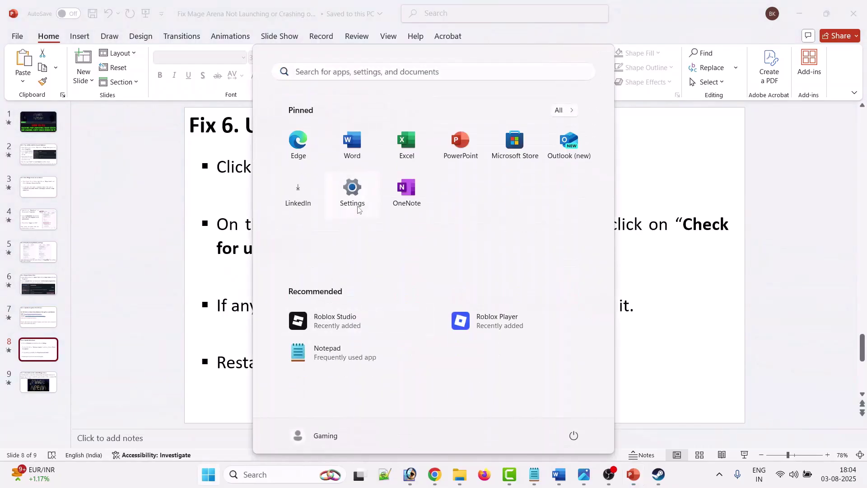
- Confirm in Windows Settings' Windows Update page that the PC reports "You're up to date."
click(352, 192)
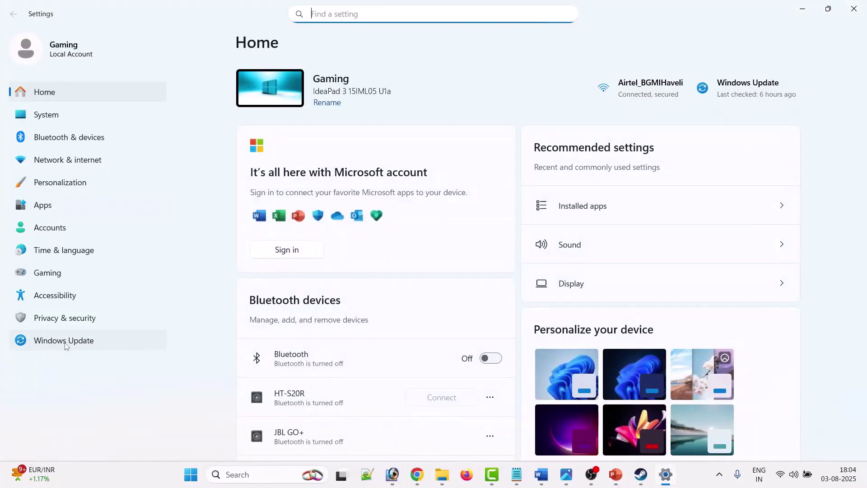
click(52, 344)
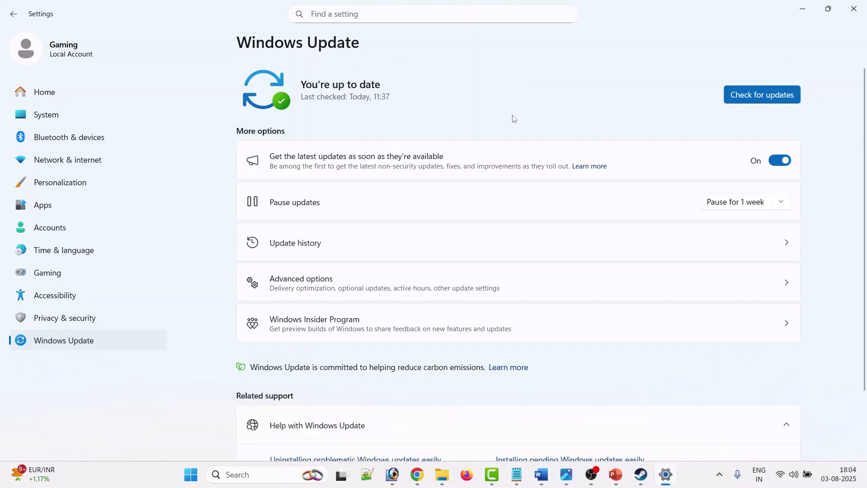
click(802, 10)
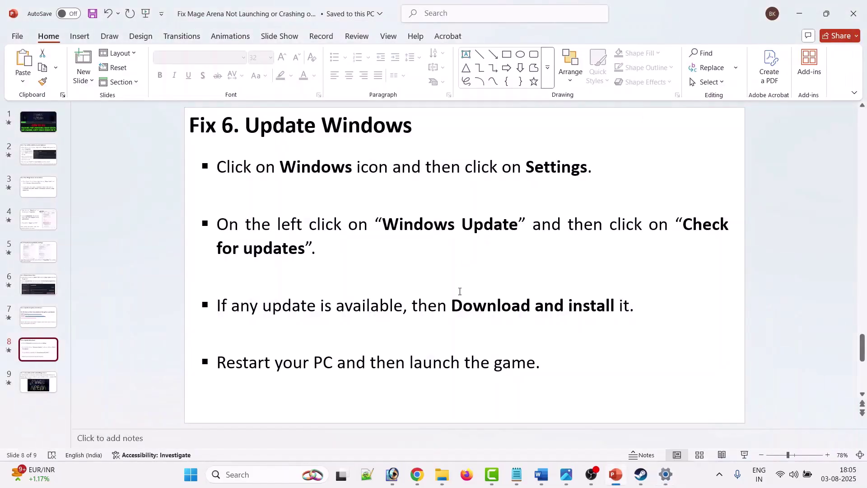
- Highlight the restart-your-PC bullet, then move to slide 9, Fix 7: Uninstall and Re-Install Mage Arena
drag(229, 365, 524, 365)
click(342, 407)
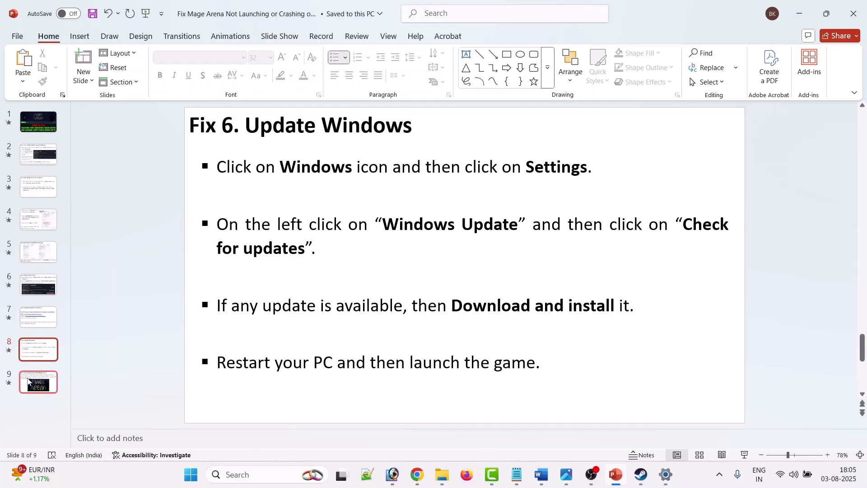
click(39, 382)
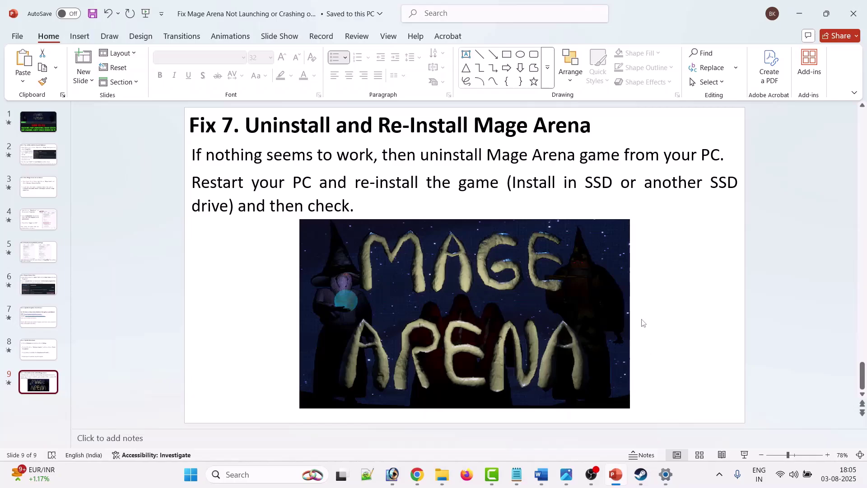
key(Home)
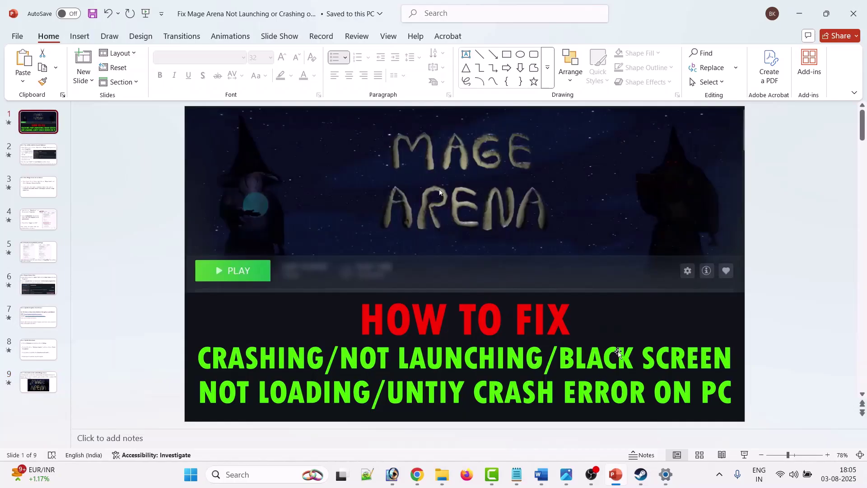